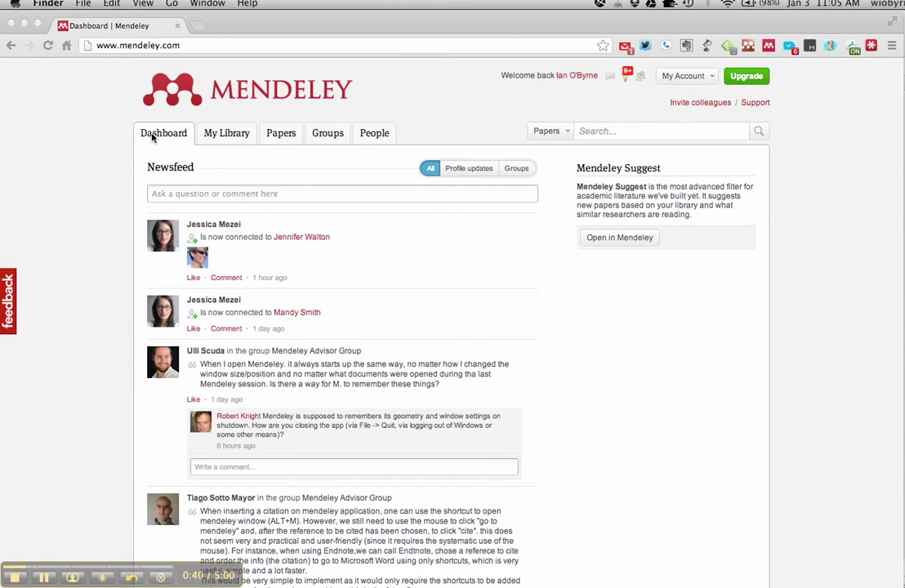
# Step: Look through the newsfeed posts on the Mendeley dashboard
pyautogui.click(85, 148)
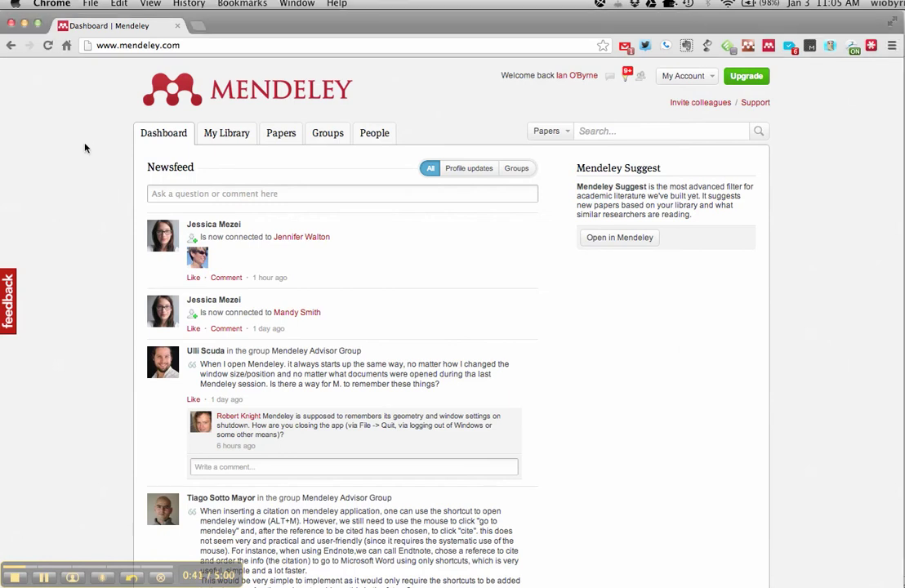
pyautogui.click(200, 85)
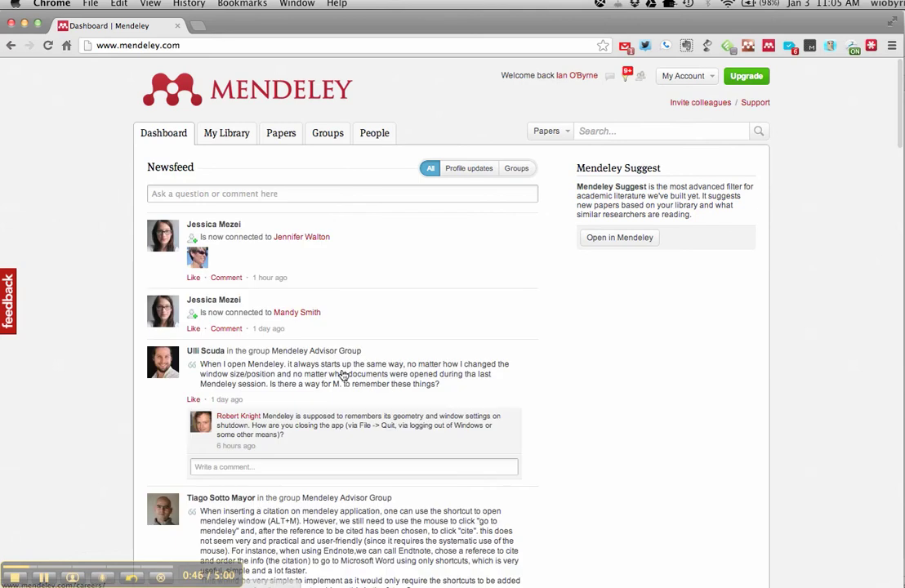
pyautogui.scroll(-8, 343, 375)
pyautogui.scroll(-10, 342, 374)
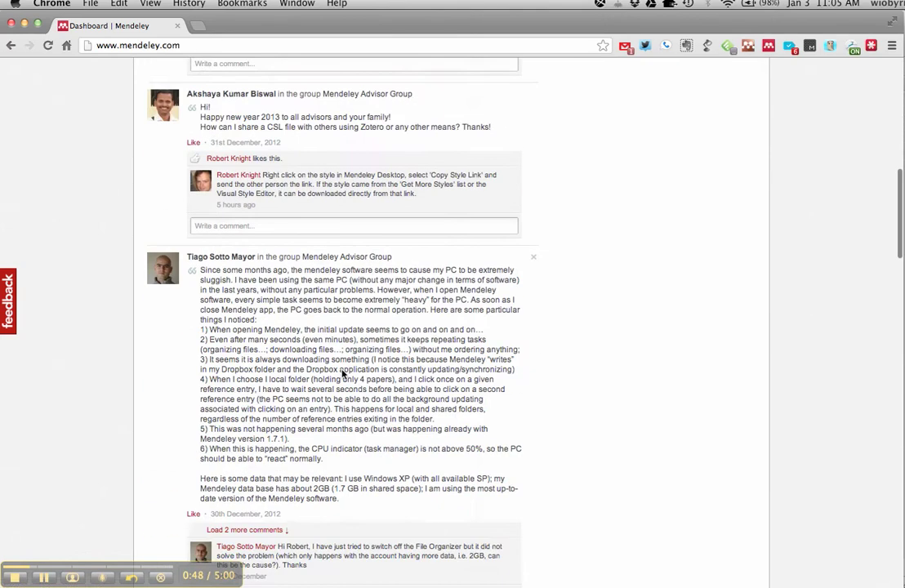
pyautogui.scroll(15, 342, 371)
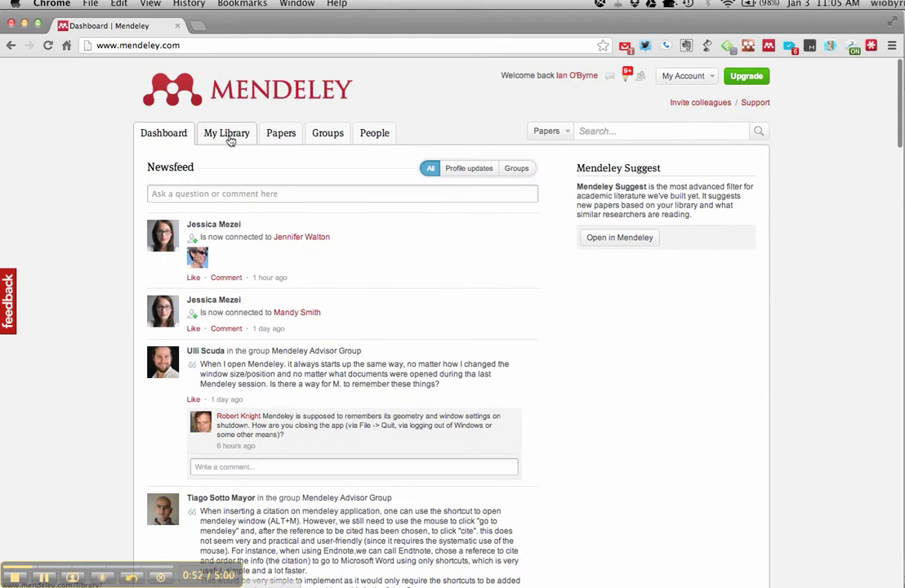
# Step: Open the online library and examine its document list, groups, publication filter and tag cloud
pyautogui.click(235, 136)
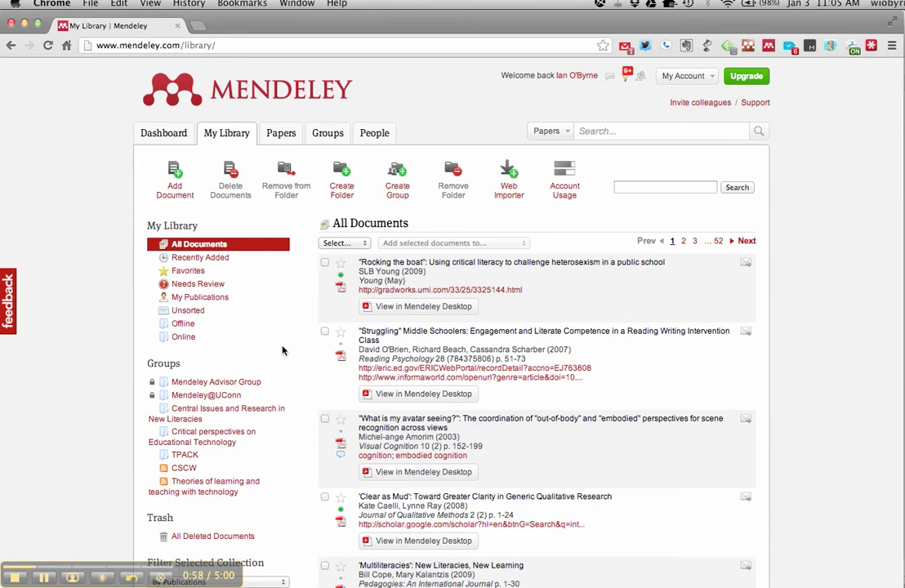
pyautogui.scroll(-10, 283, 350)
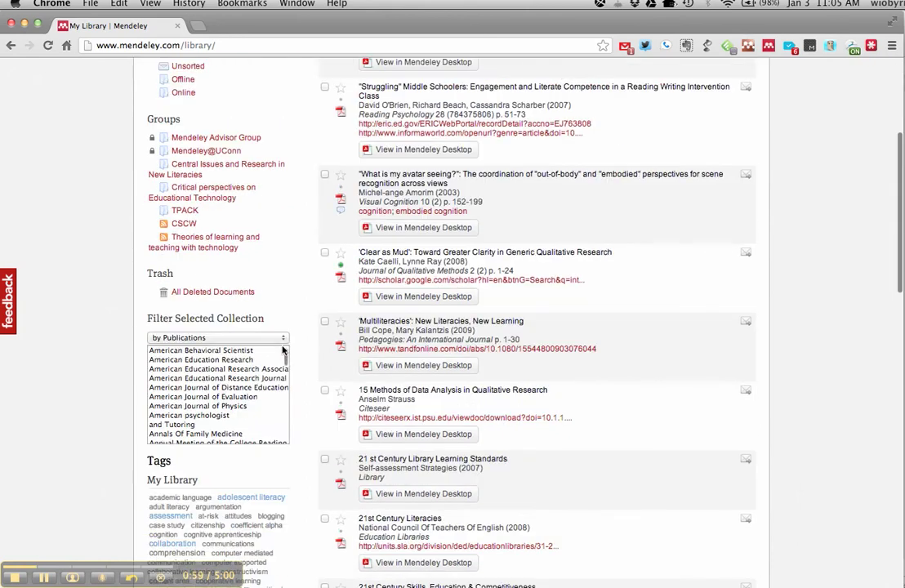
pyautogui.scroll(-5, 308, 448)
pyautogui.scroll(15, 309, 447)
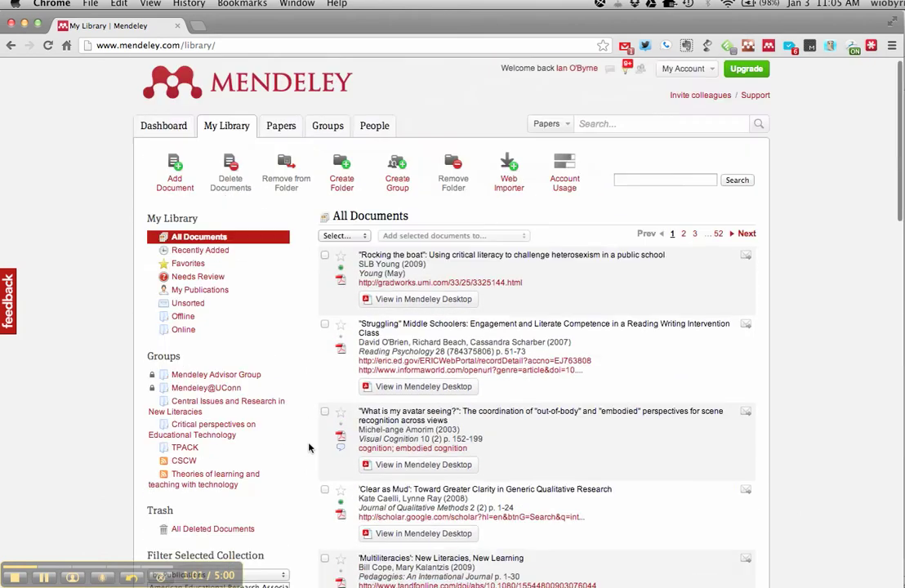
pyautogui.scroll(-5, 309, 448)
pyautogui.scroll(-10, 309, 447)
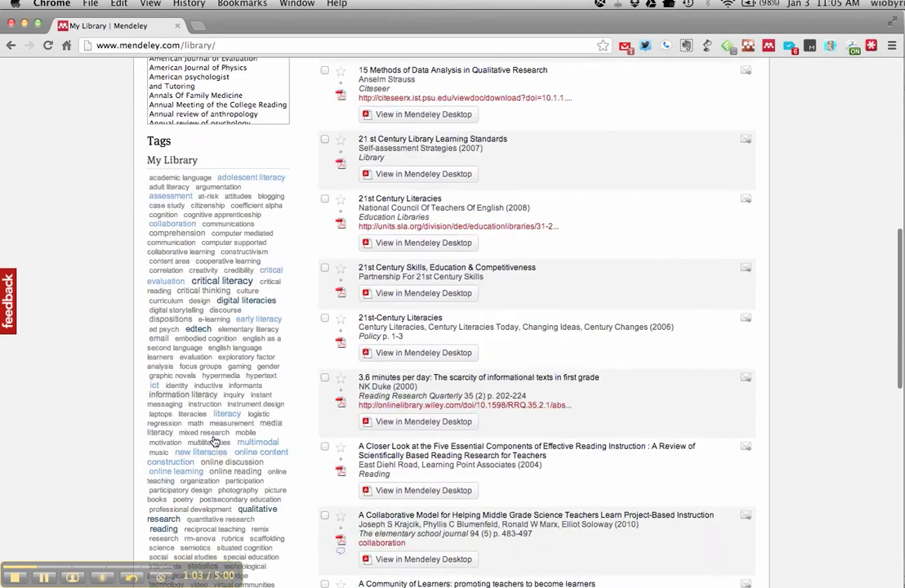
pyautogui.scroll(-3, 294, 488)
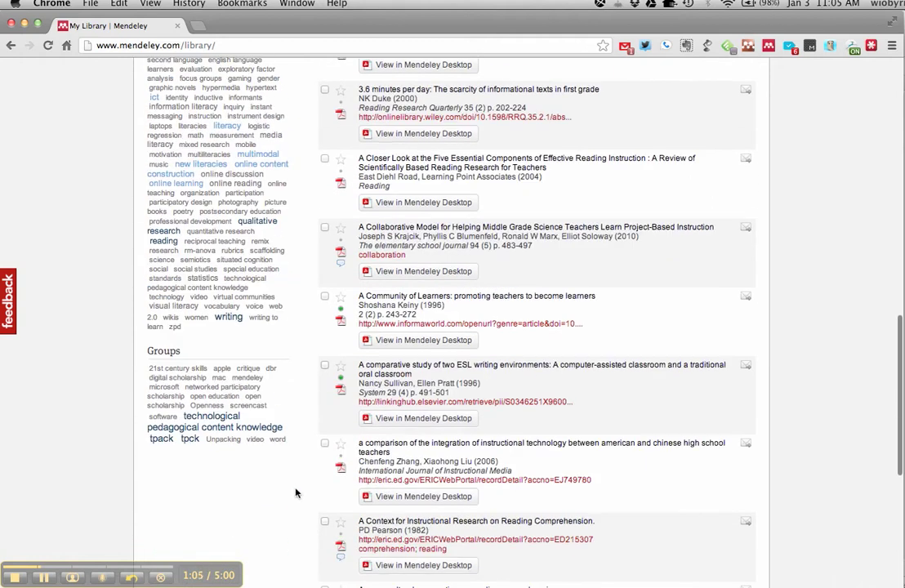
pyautogui.scroll(20, 295, 489)
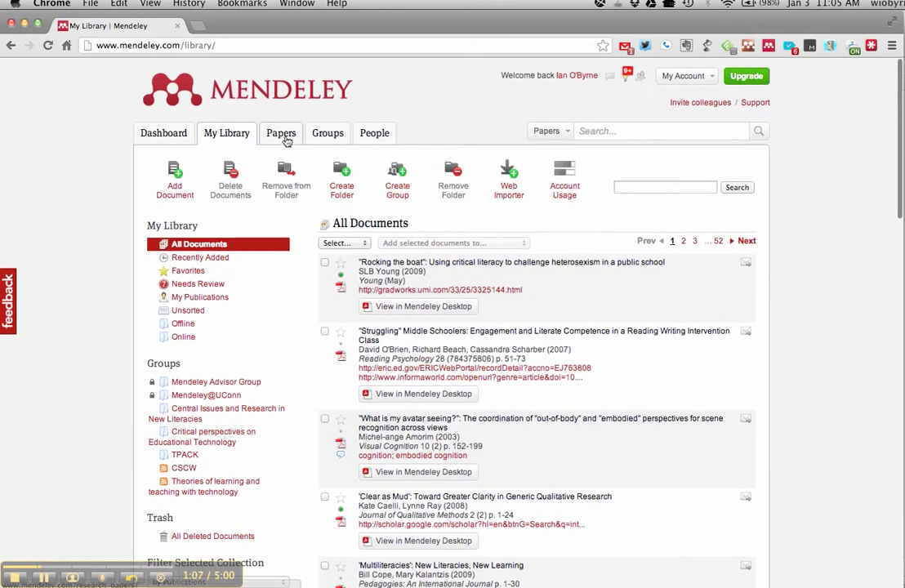
# Step: View the research papers catalogue, and look through the owned, joined and followed groups on the Groups page
pyautogui.click(286, 141)
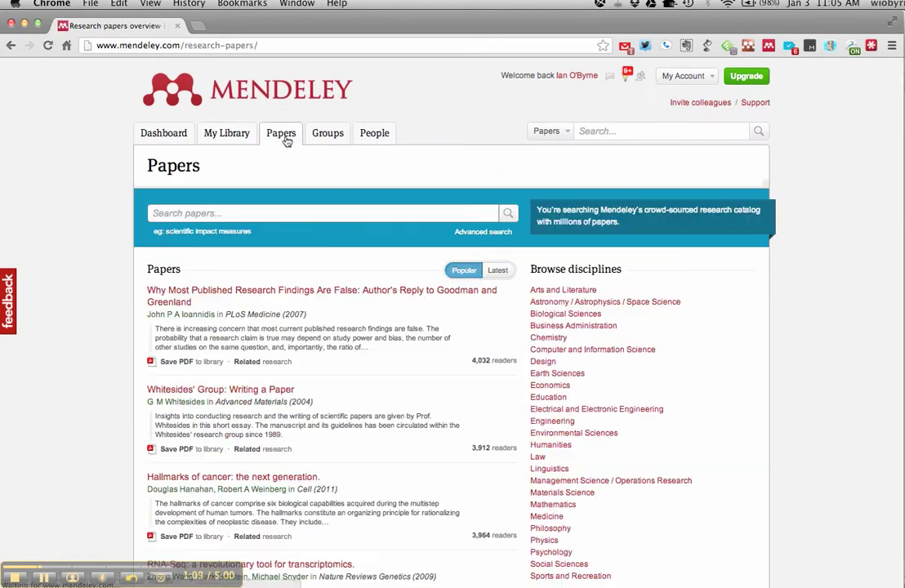
pyautogui.click(320, 139)
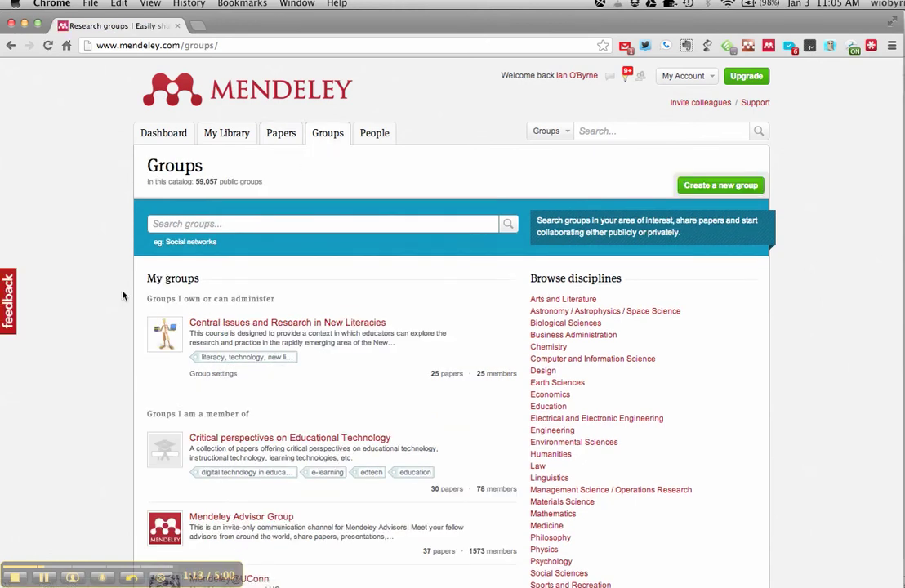
pyautogui.scroll(-3, 194, 401)
pyautogui.scroll(-5, 194, 400)
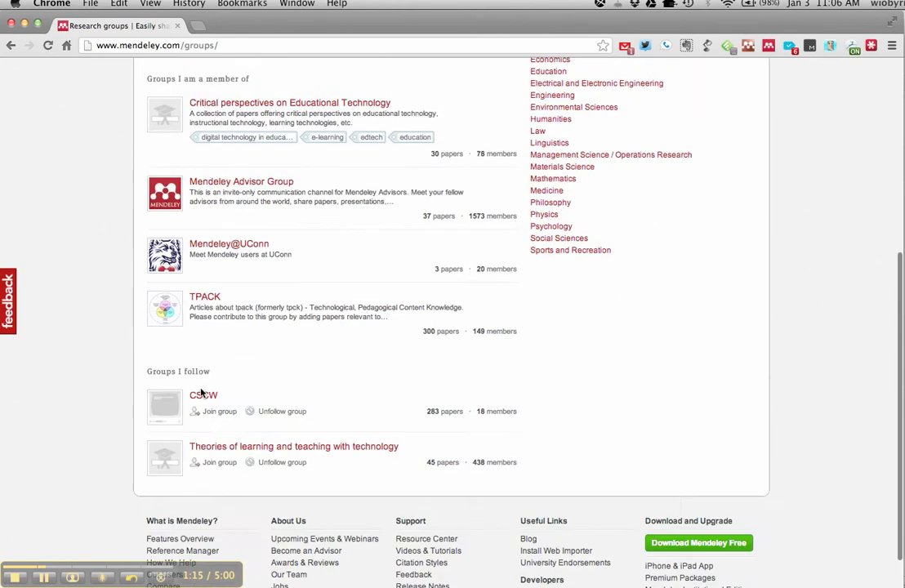
pyautogui.scroll(8, 174, 339)
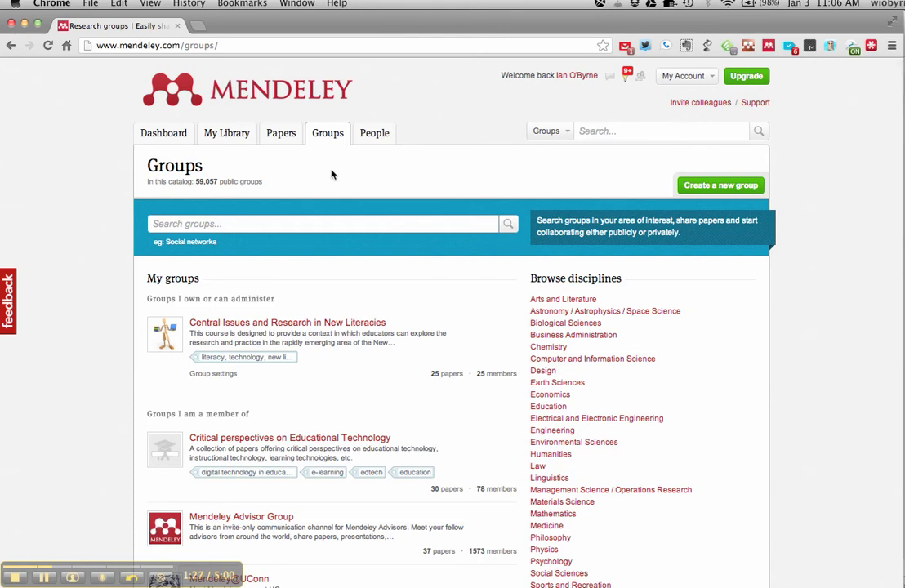
# Step: View the contacts list on the People page and return to the dashboard
pyautogui.click(375, 133)
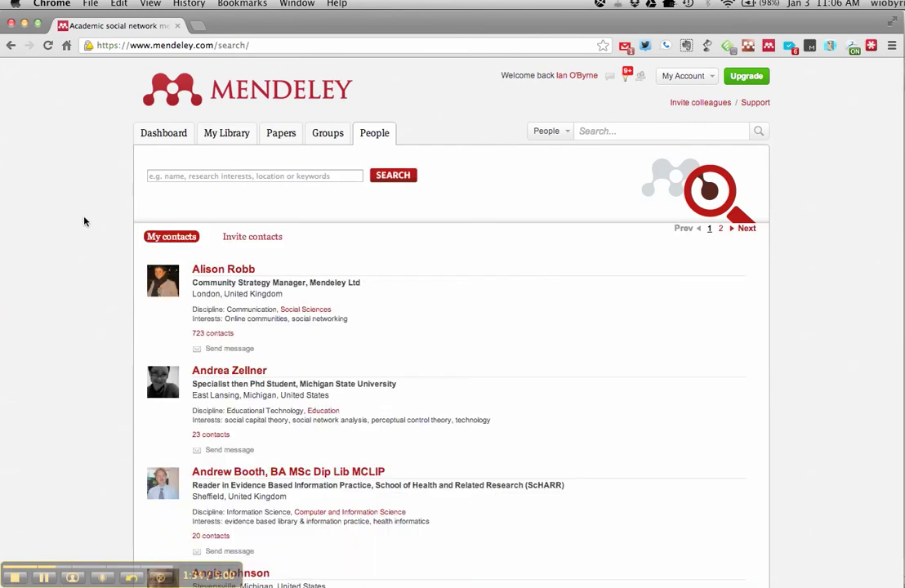
pyautogui.click(275, 100)
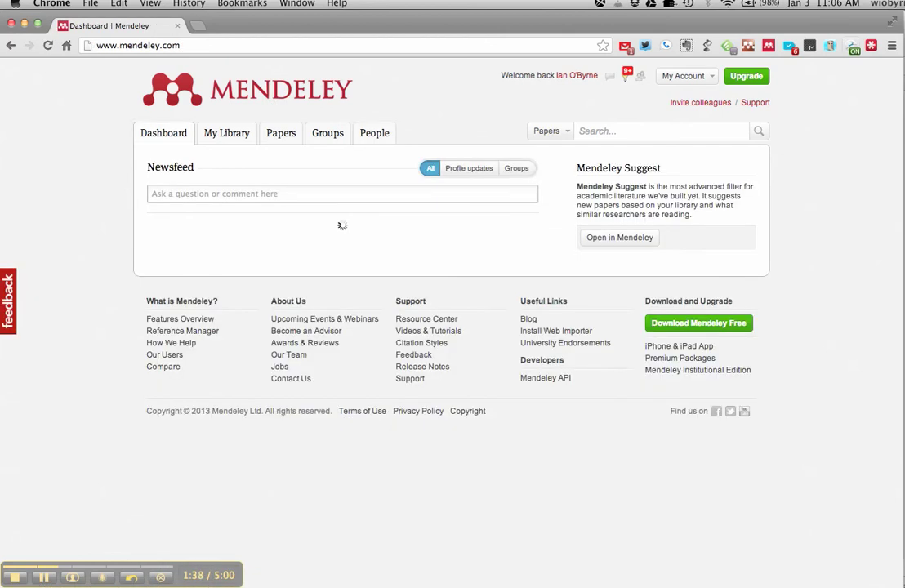
# Step: Switch to Mendeley Desktop, view the 2007 thesis "Exploring Changes to Reading Comprehension on the Internet", and close it to return to the library
pyautogui.hotkey('ctrl', 'Up')
pyautogui.click(680, 269)
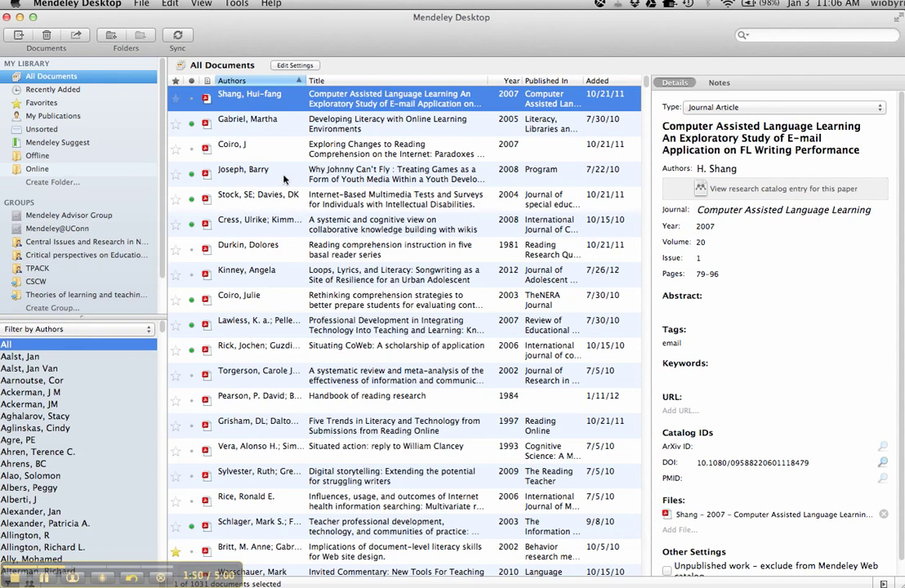
pyautogui.doubleClick(256, 154)
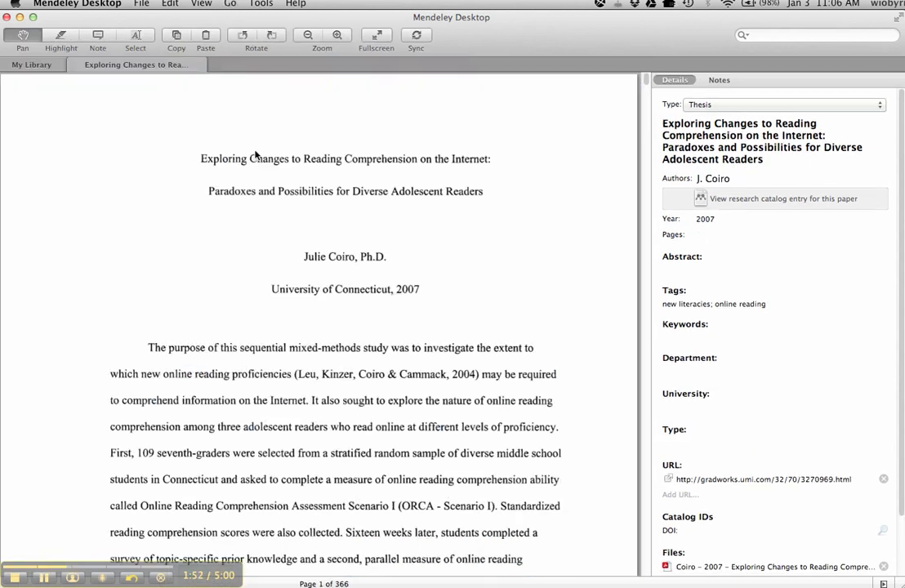
pyautogui.scroll(-10, 262, 316)
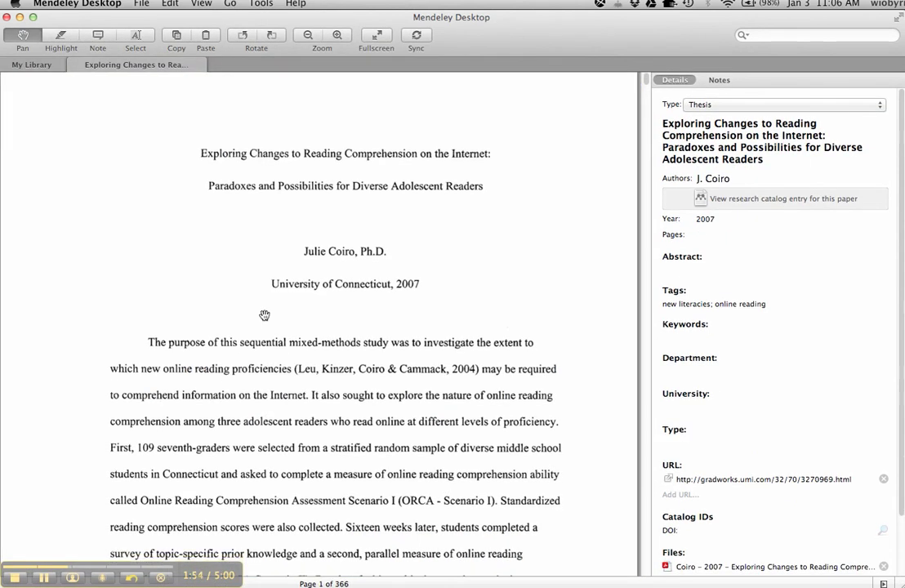
pyautogui.scroll(10, 262, 317)
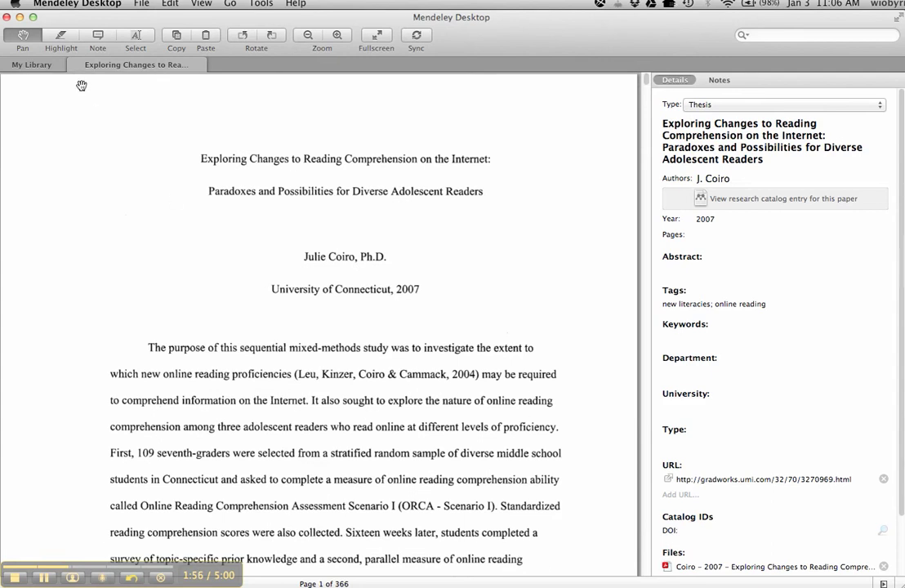
pyautogui.click(78, 64)
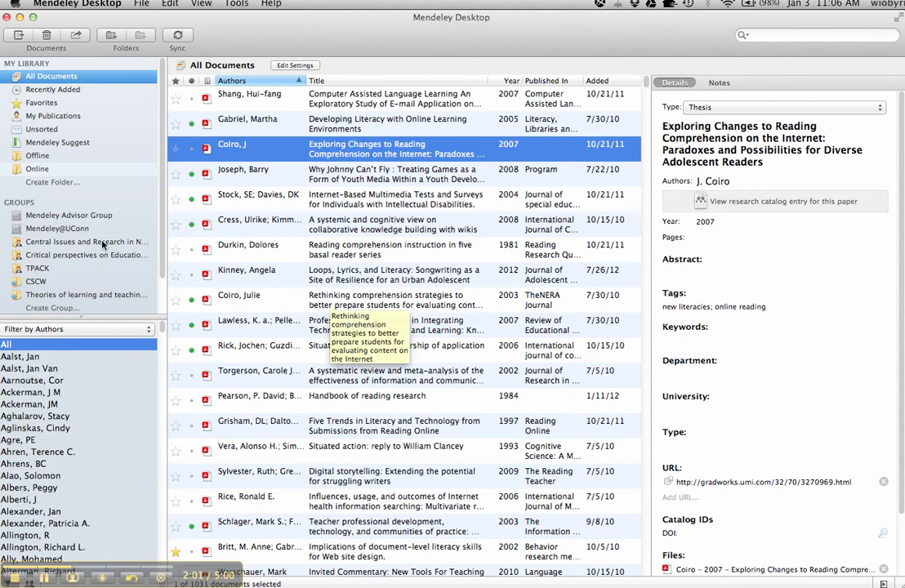
# Step: Change the library's filter list to Filter by My Tags
pyautogui.scroll(-3, 98, 237)
pyautogui.scroll(3, 101, 244)
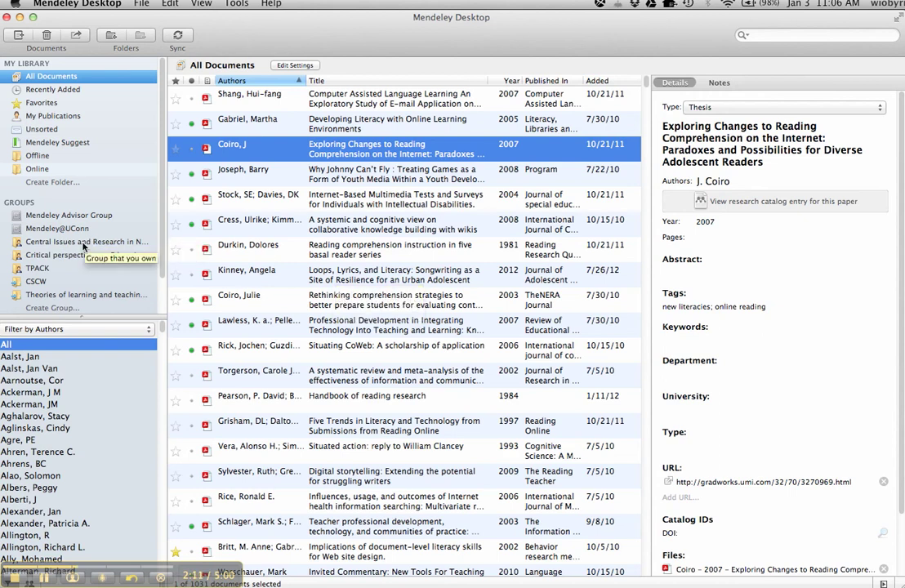
pyautogui.click(74, 330)
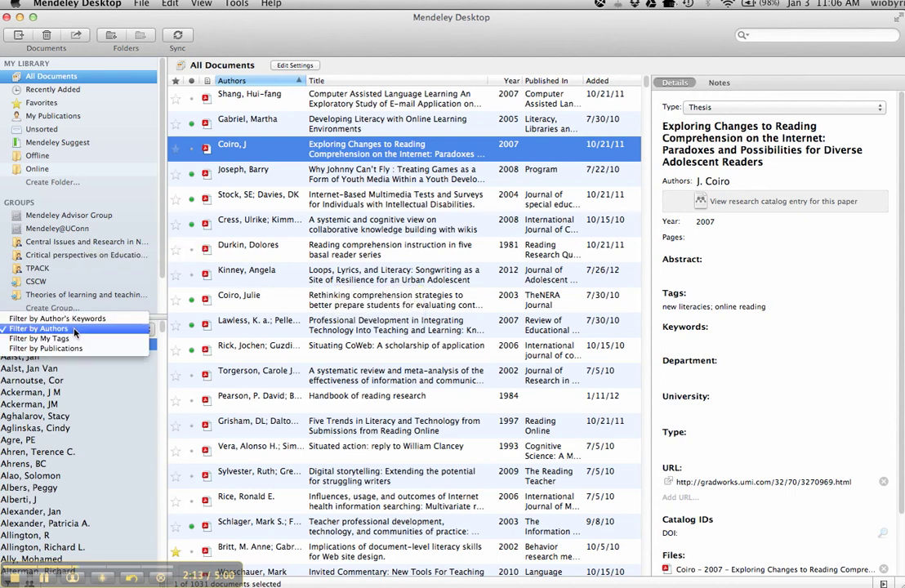
pyautogui.click(72, 338)
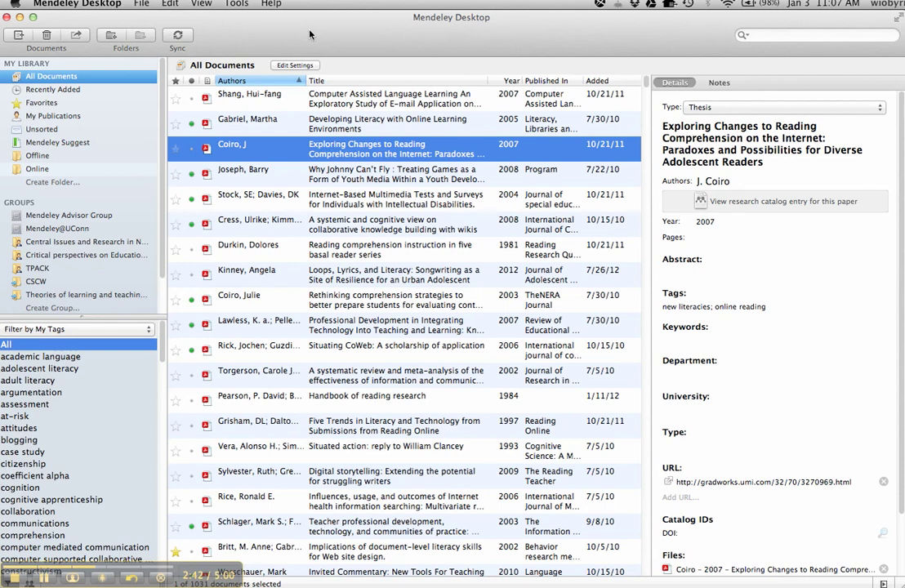
# Step: Import Galbraith_Article.pdf from the Downloads folder into the library
pyautogui.click(143, 5)
pyautogui.click(159, 17)
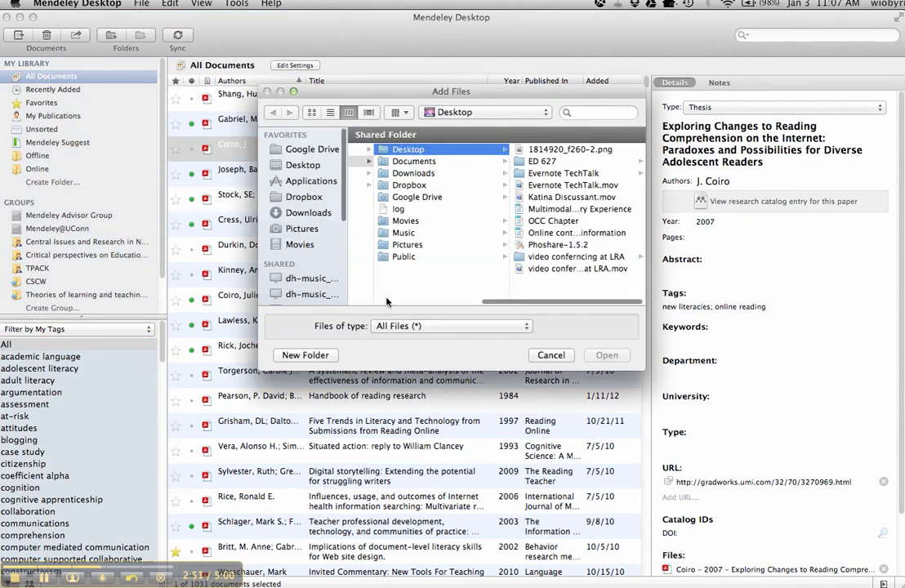
pyautogui.click(415, 174)
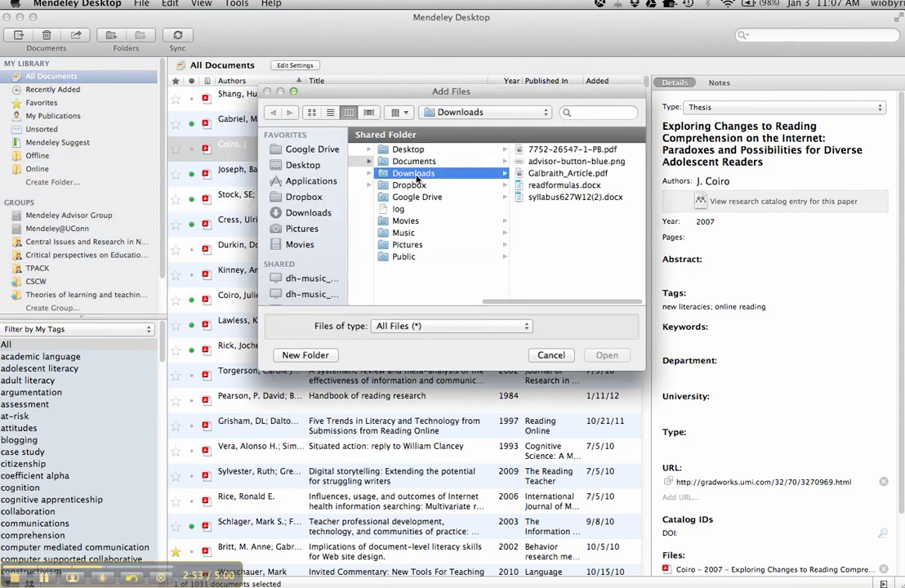
pyautogui.click(533, 173)
pyautogui.click(607, 355)
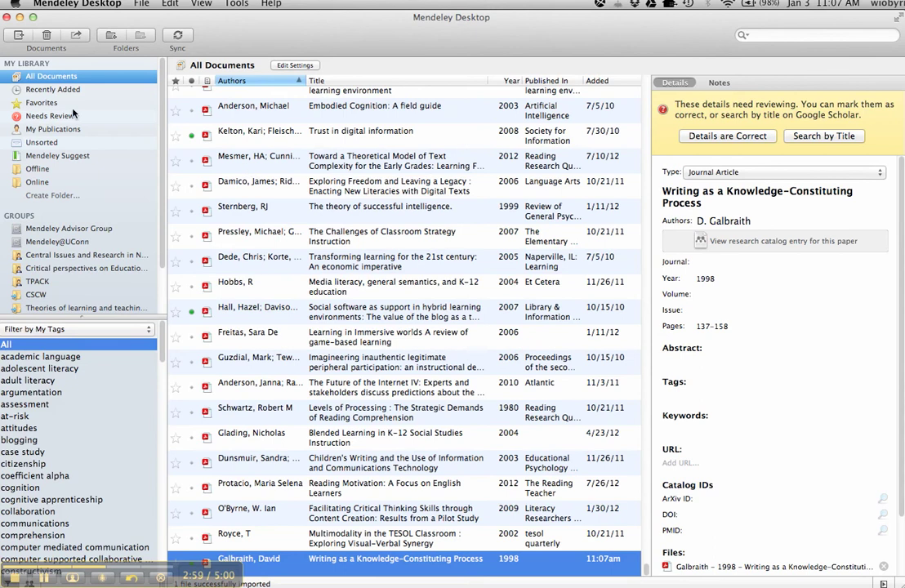
# Step: Open the recently added article "Writing as a Knowledge-Constituting Process" and update its details with a Google Scholar title search
pyautogui.click(57, 88)
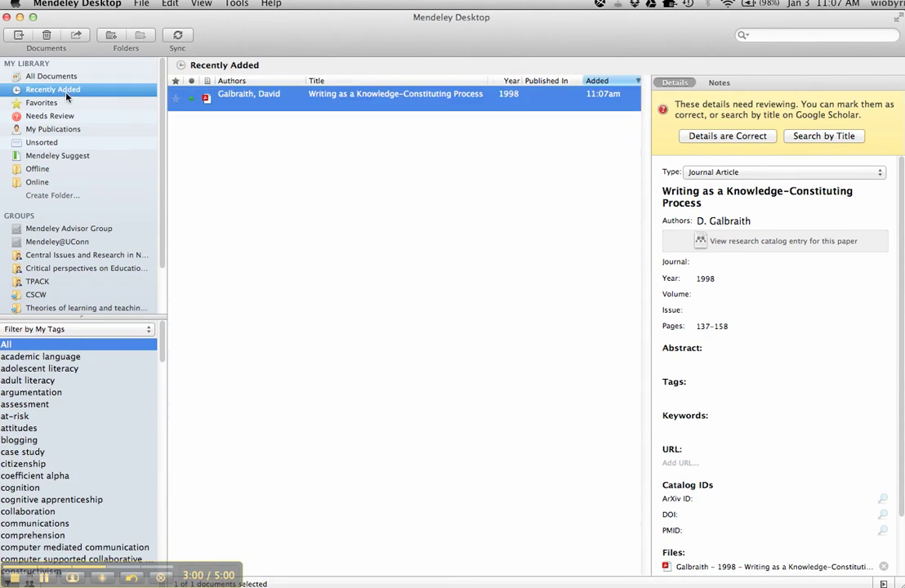
pyautogui.doubleClick(326, 97)
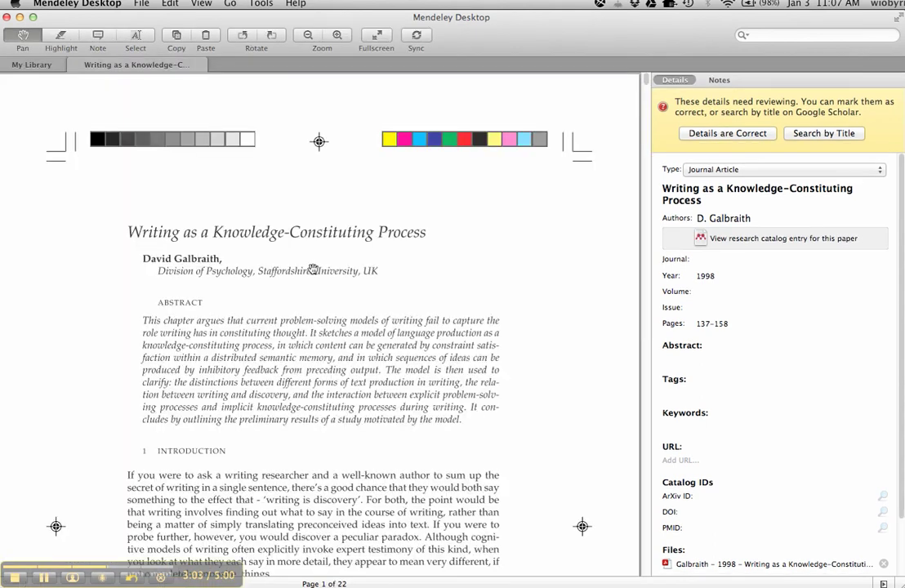
pyautogui.click(815, 133)
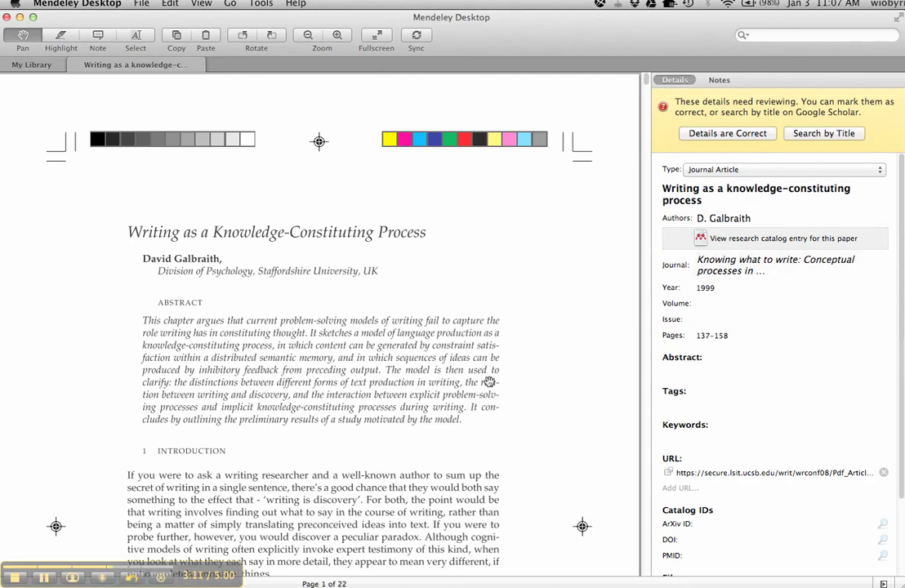
pyautogui.scroll(-10, 490, 381)
pyautogui.scroll(10, 490, 381)
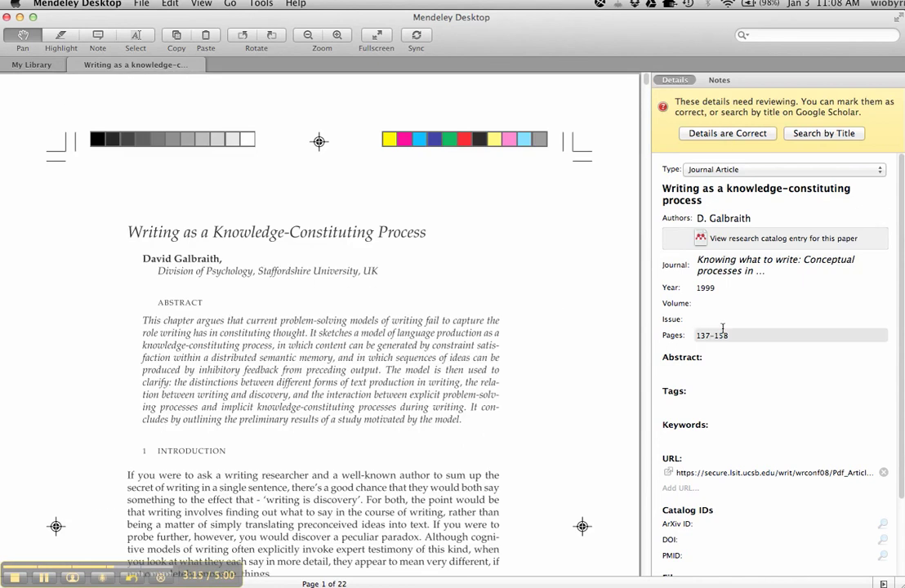
# Step: Enter the tags "writing" and "cognitive apprenticeship" for the opened article, using the suggested existing tags
pyautogui.click(686, 403)
pyautogui.write('w')
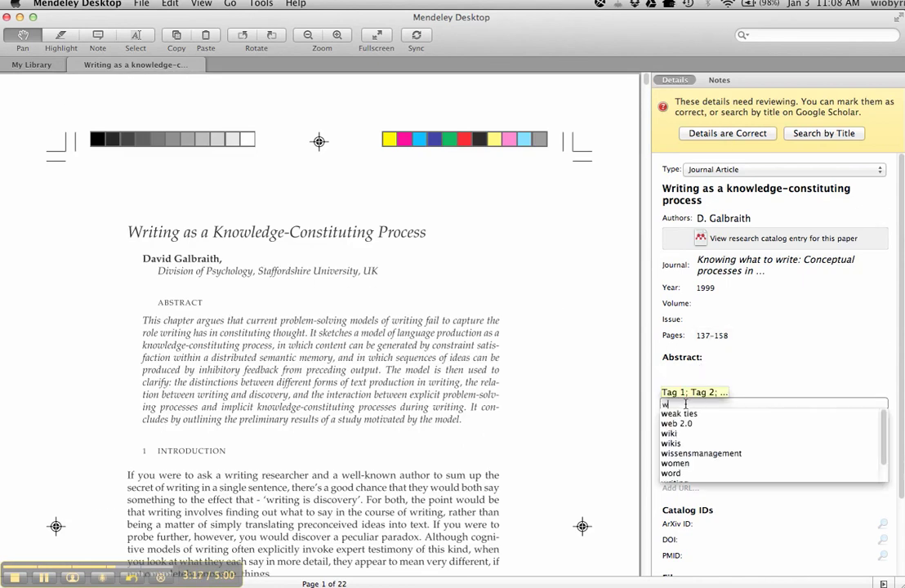
pyautogui.write('rit')
pyautogui.press('Down')
pyautogui.press('Return')
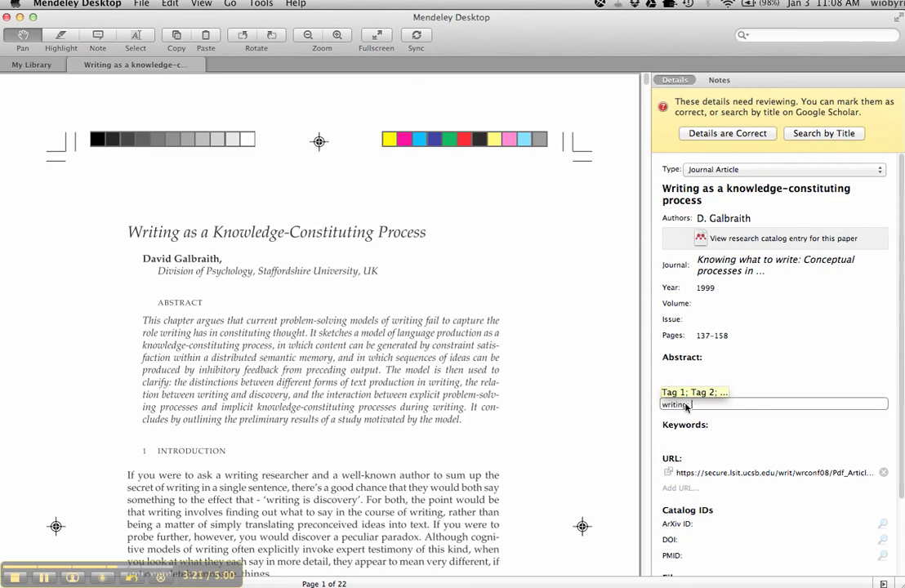
pyautogui.write('cog')
pyautogui.press('Down')
pyautogui.press('Down')
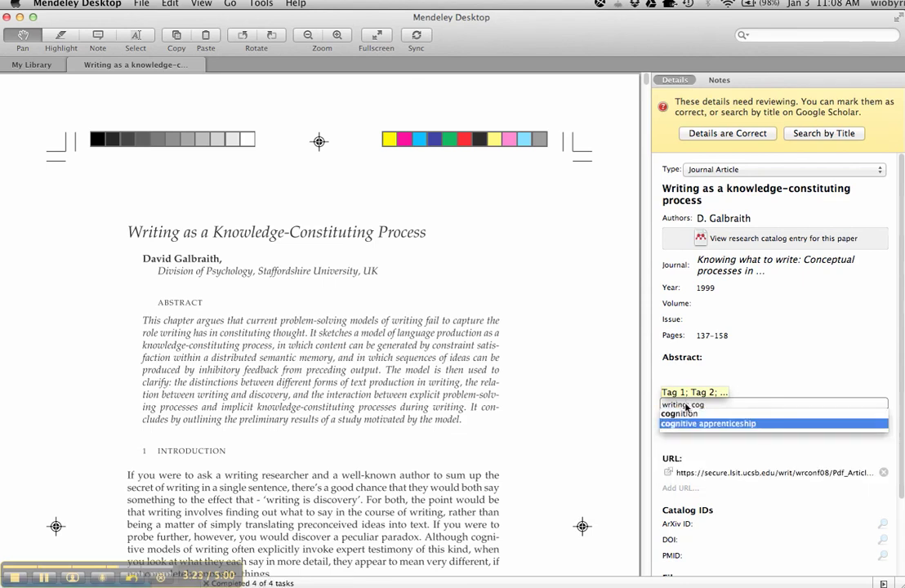
pyautogui.press('Return')
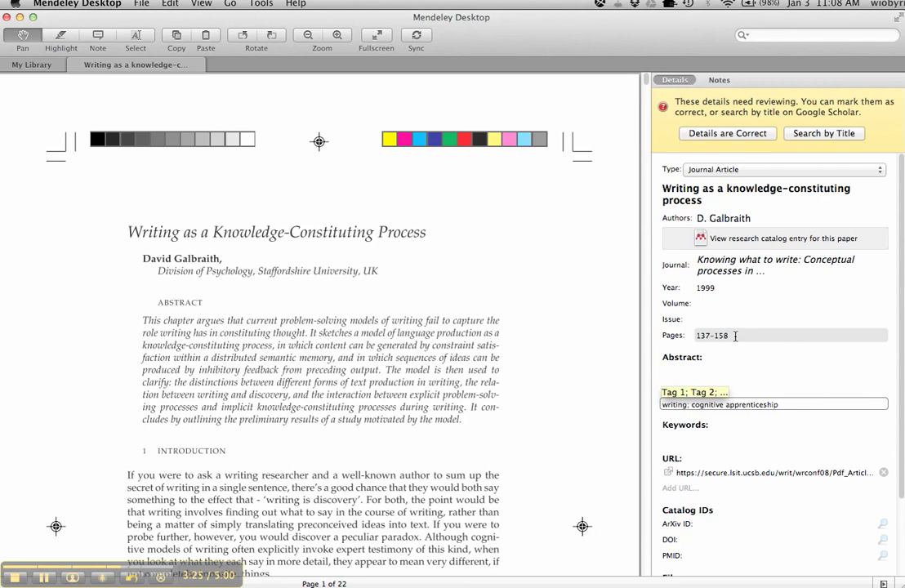
# Step: Save the article's two tags and mark its details as correct
pyautogui.scroll(-3, 735, 338)
pyautogui.scroll(3, 737, 340)
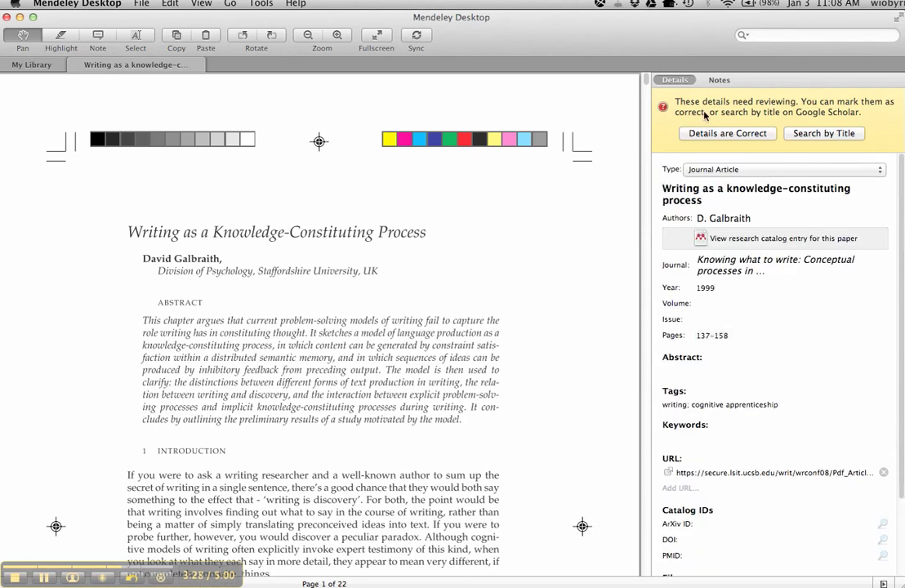
pyautogui.click(723, 135)
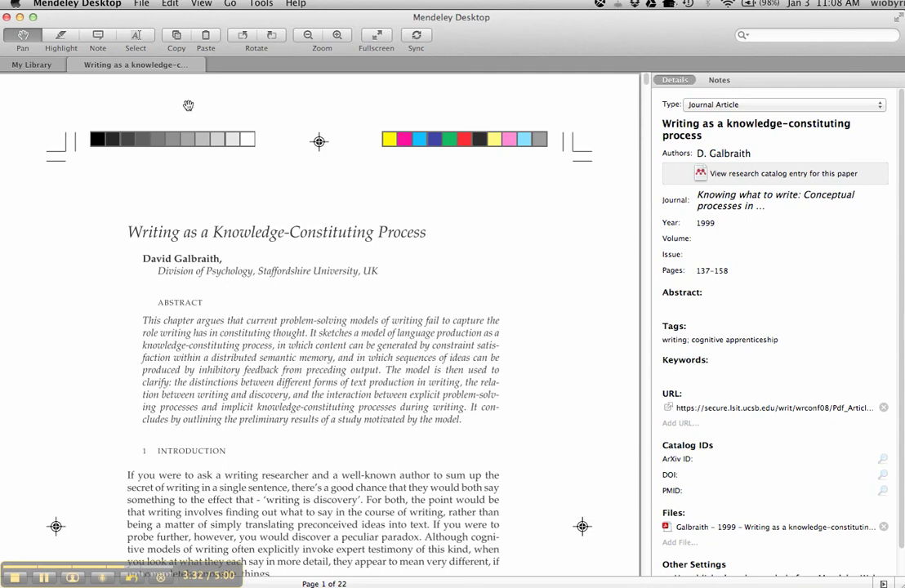
# Step: Highlight the full abstract paragraph on the article's first page
pyautogui.click(61, 38)
pyautogui.moveTo(143, 317)
pyautogui.mouseDown()
pyautogui.moveTo(230, 358)
pyautogui.moveTo(471, 424)
pyautogui.mouseUp()
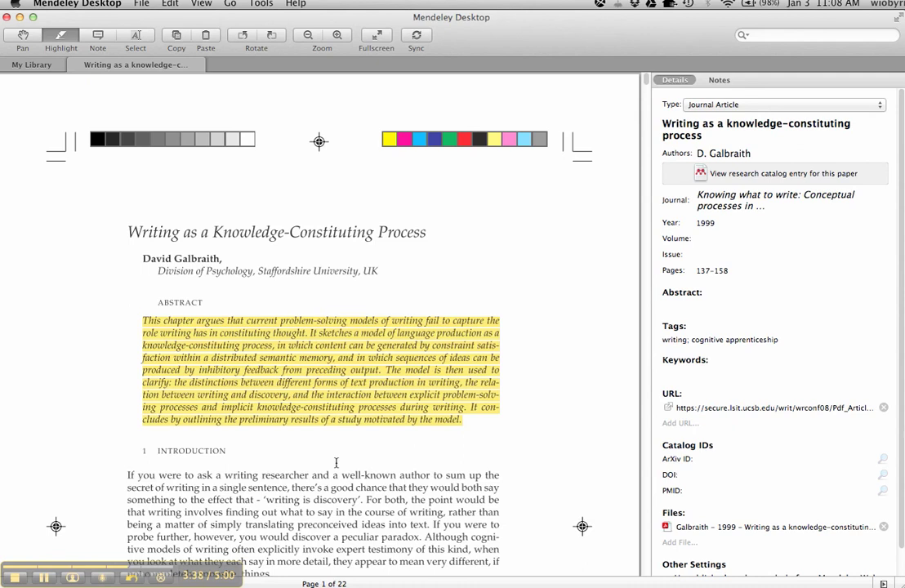
pyautogui.scroll(-2, 336, 463)
pyautogui.scroll(2, 292, 401)
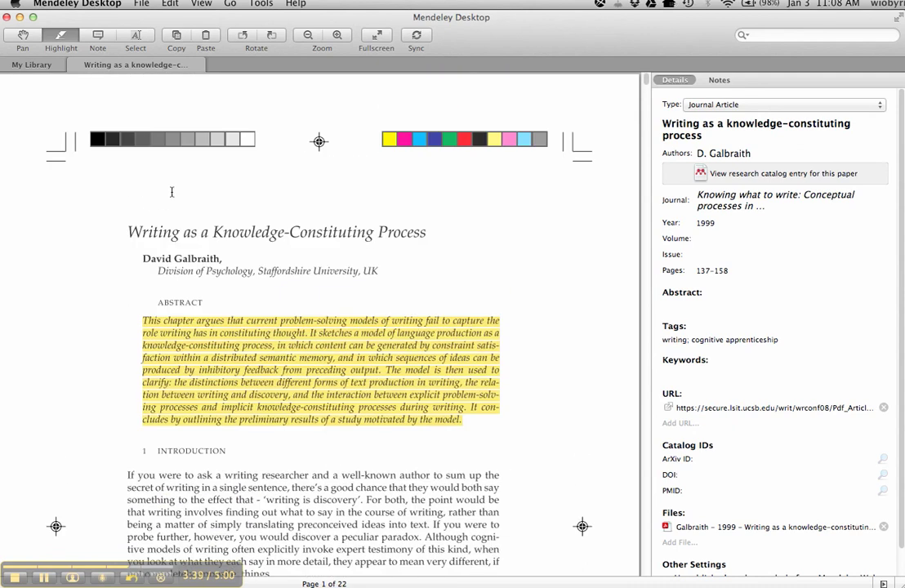
# Step: Close the opened article and list All Documents in the library
pyautogui.click(78, 64)
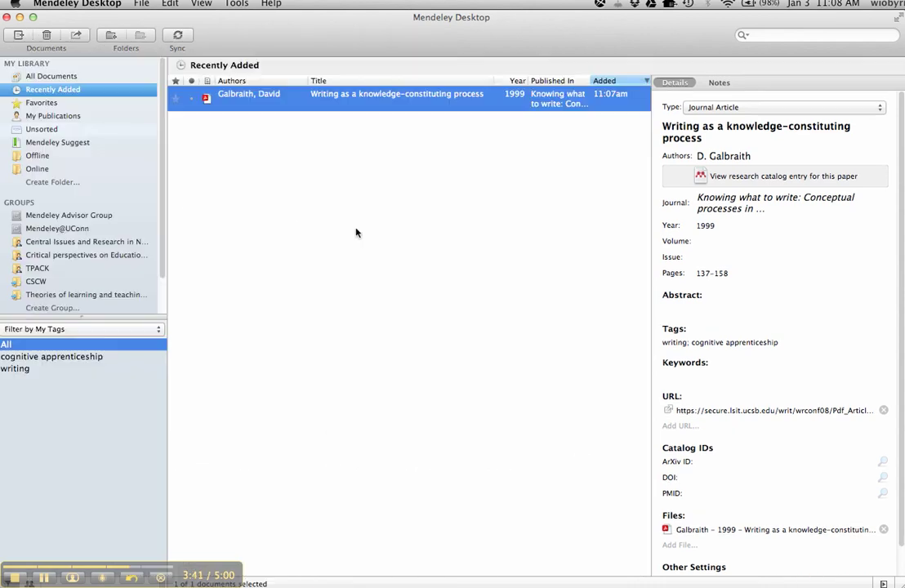
pyautogui.click(75, 77)
pyautogui.hotkey('ctrl', 'Up')
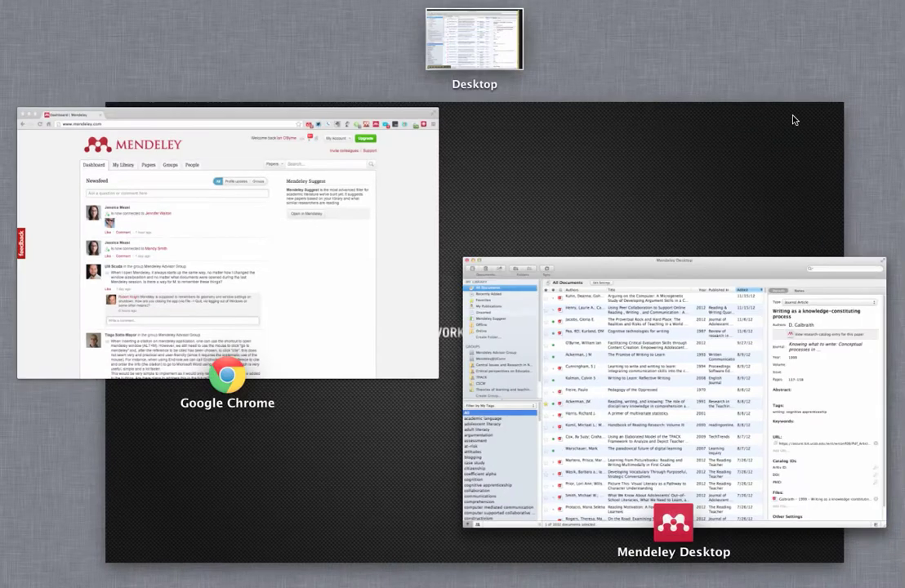
pyautogui.hotkey('ctrl', 'Up')
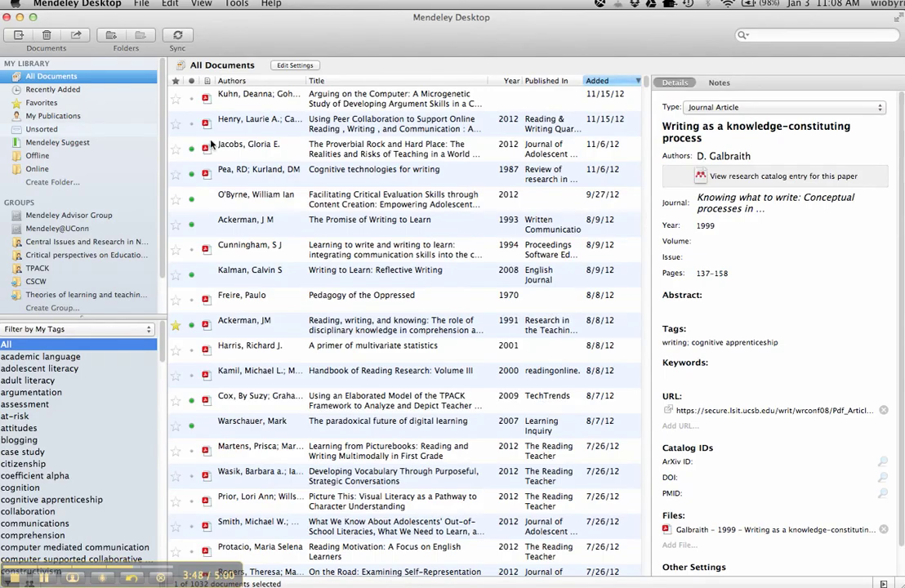
# Step: Switch to Google Chrome and view the Papers catalog and the online My Library on the Mendeley website
pyautogui.hotkey('ctrl', 'Up')
pyautogui.click(243, 233)
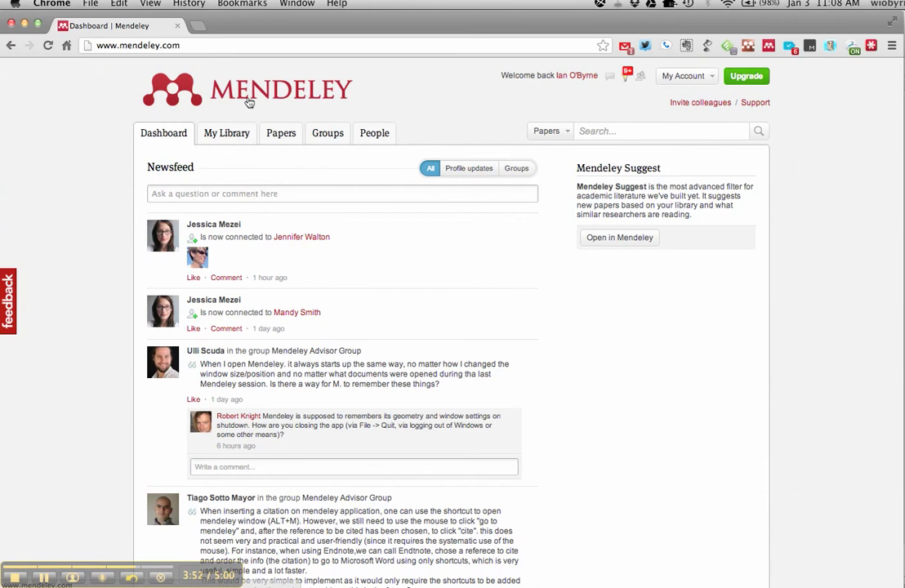
pyautogui.click(283, 135)
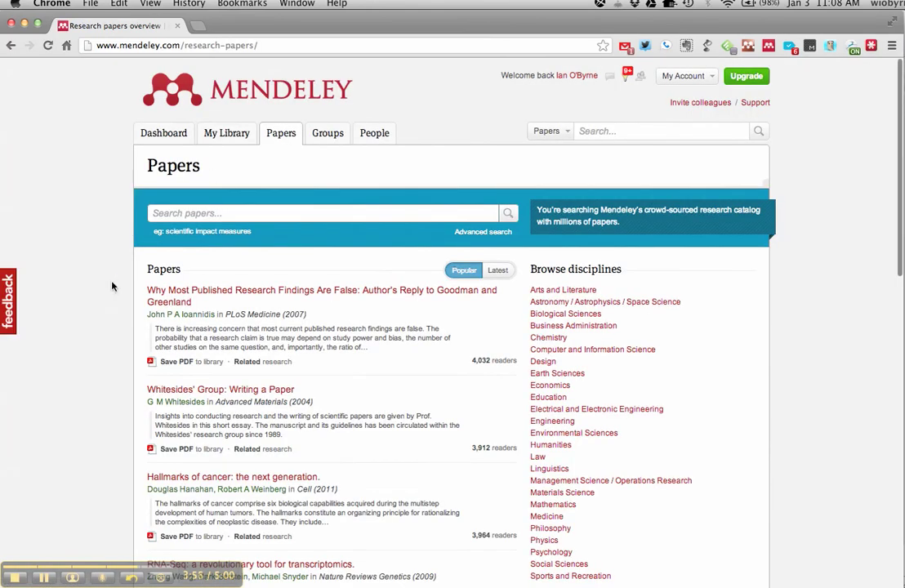
pyautogui.click(236, 136)
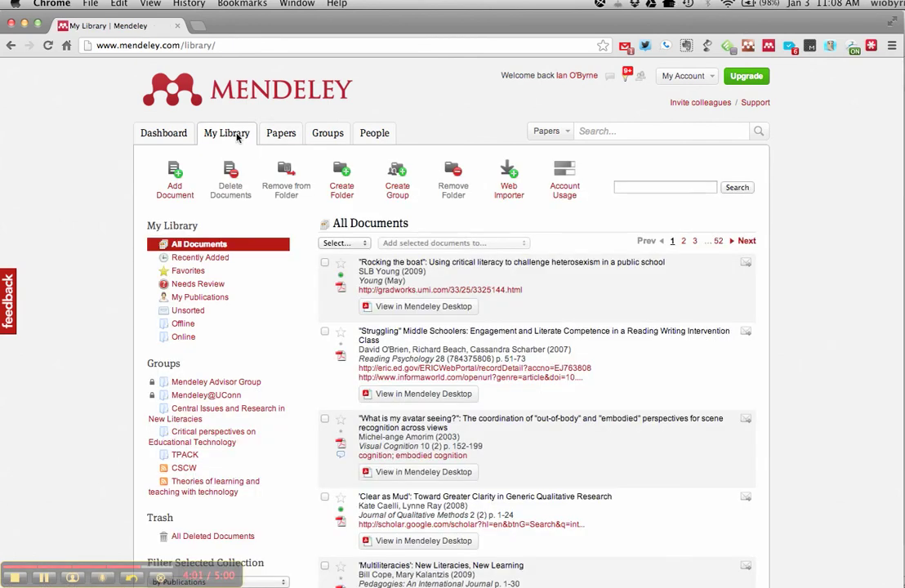
# Step: Browse the PDFs in the Mendeley folder of Google Drive in Finder, and close the Finder window
pyautogui.click(898, 192)
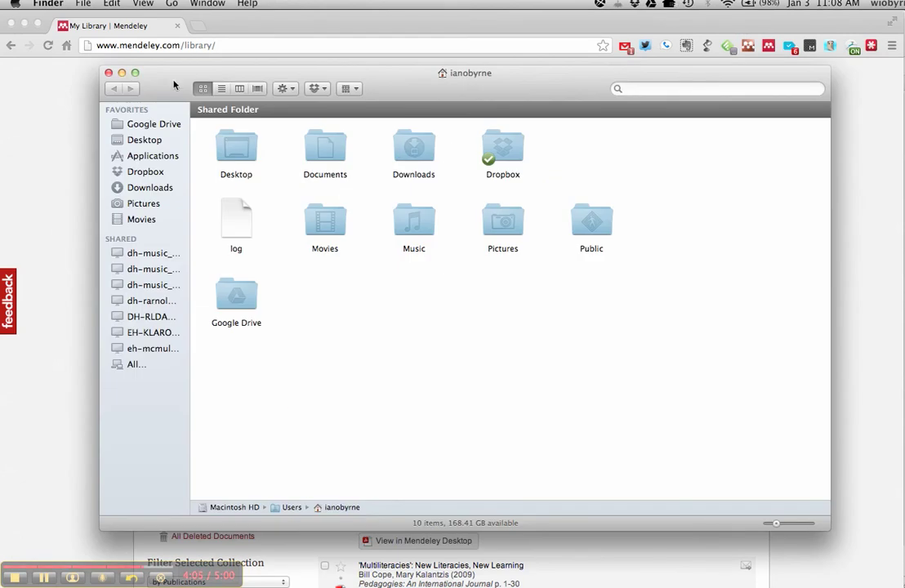
pyautogui.click(156, 123)
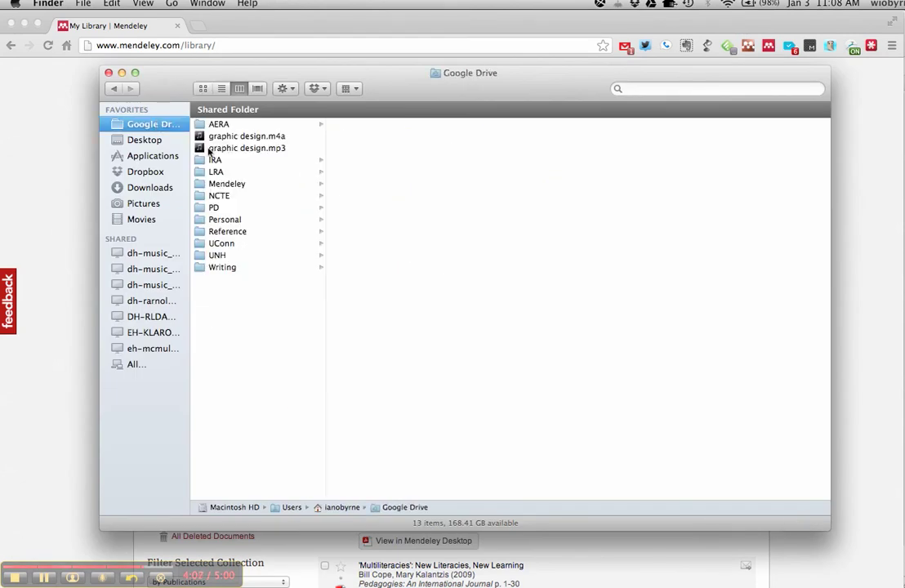
pyautogui.click(236, 185)
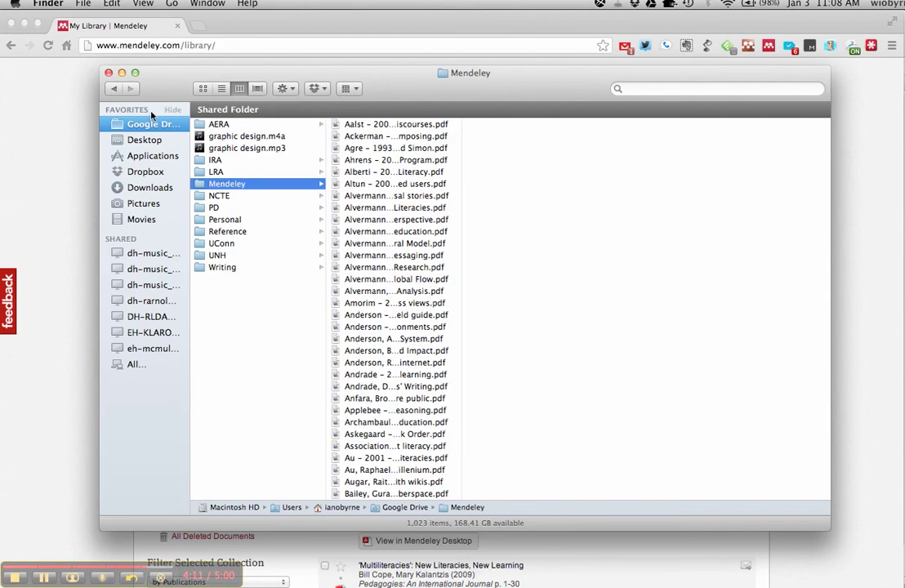
pyautogui.scroll(-15, 392, 221)
pyautogui.scroll(-15, 392, 359)
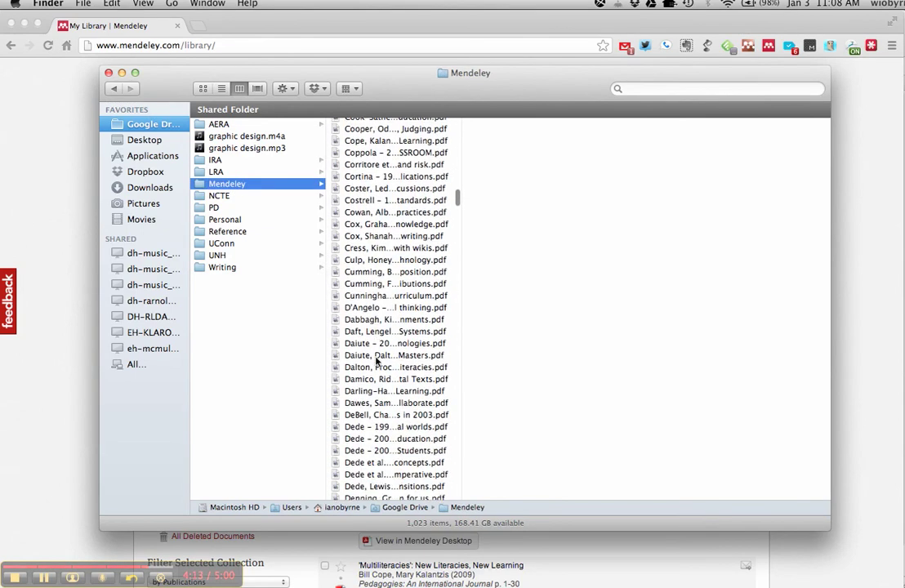
pyautogui.click(107, 73)
pyautogui.click(88, 151)
# Step: Return to Mendeley Desktop, examine the File Organizer preferences and the Copy files to path, and cancel without changes
pyautogui.hotkey('ctrl', 'Up')
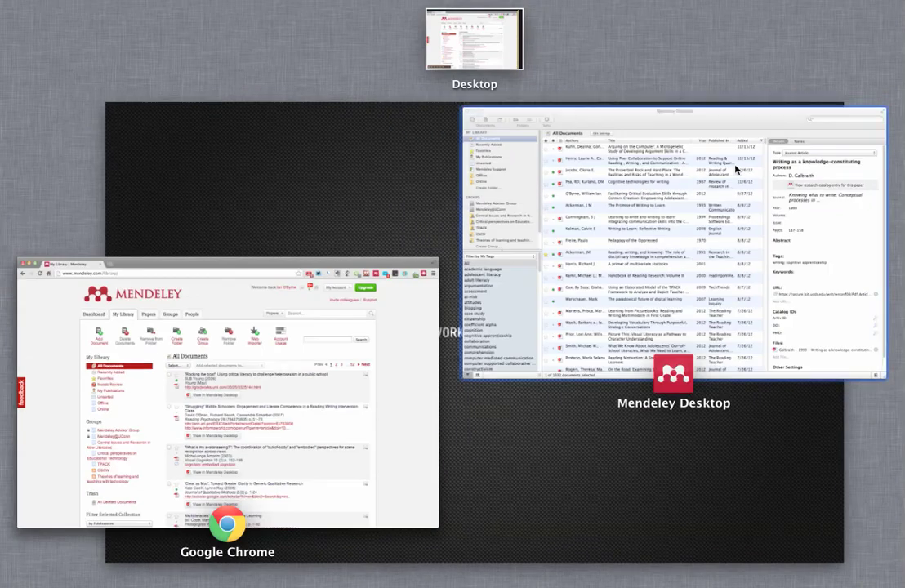
pyautogui.click(636, 141)
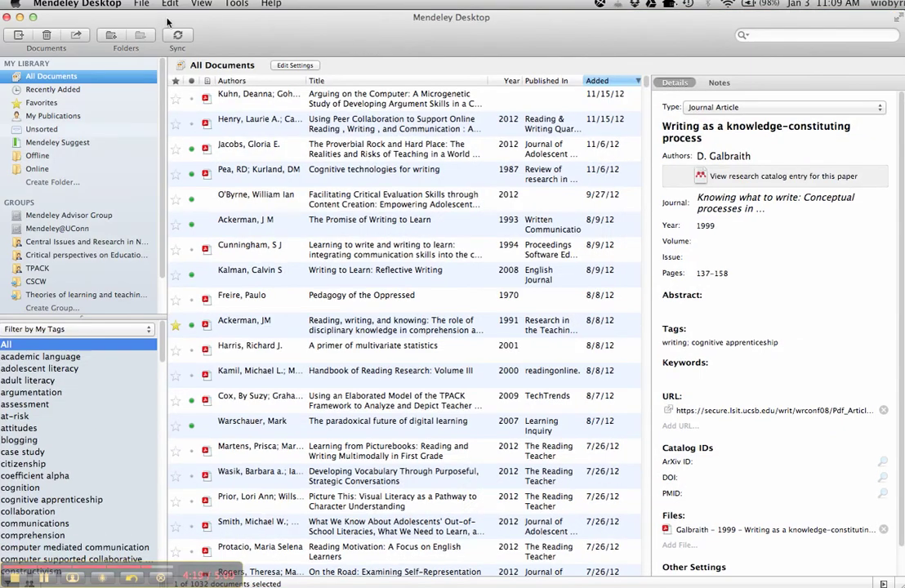
pyautogui.click(109, 7)
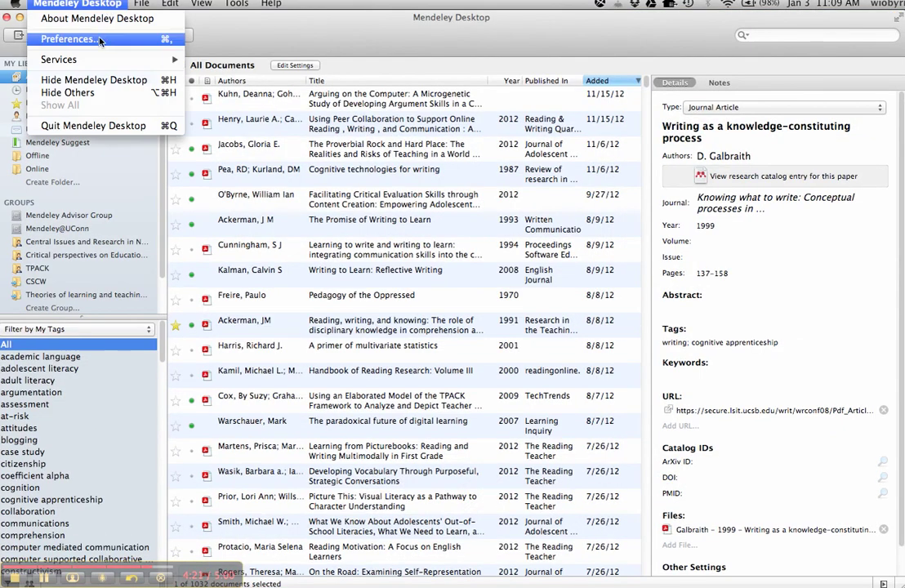
pyautogui.click(86, 38)
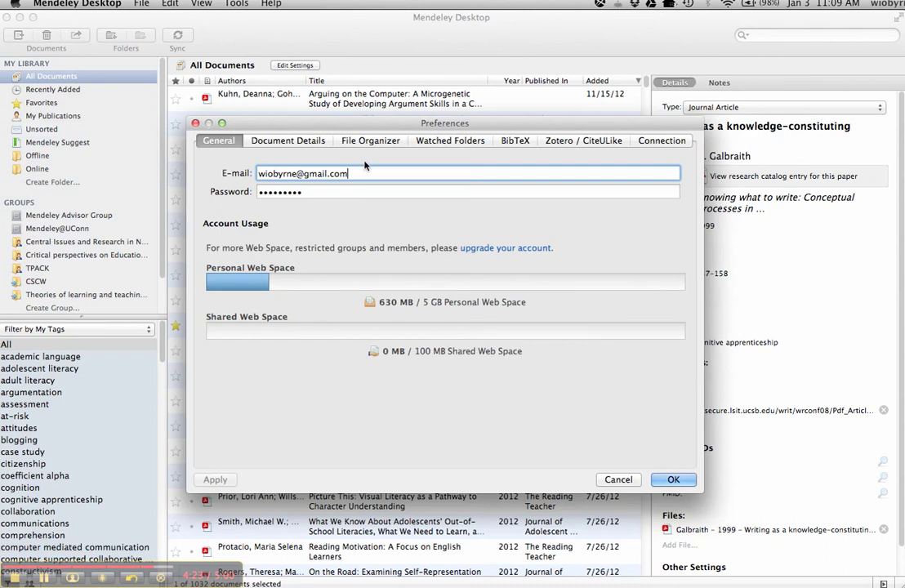
pyautogui.click(347, 142)
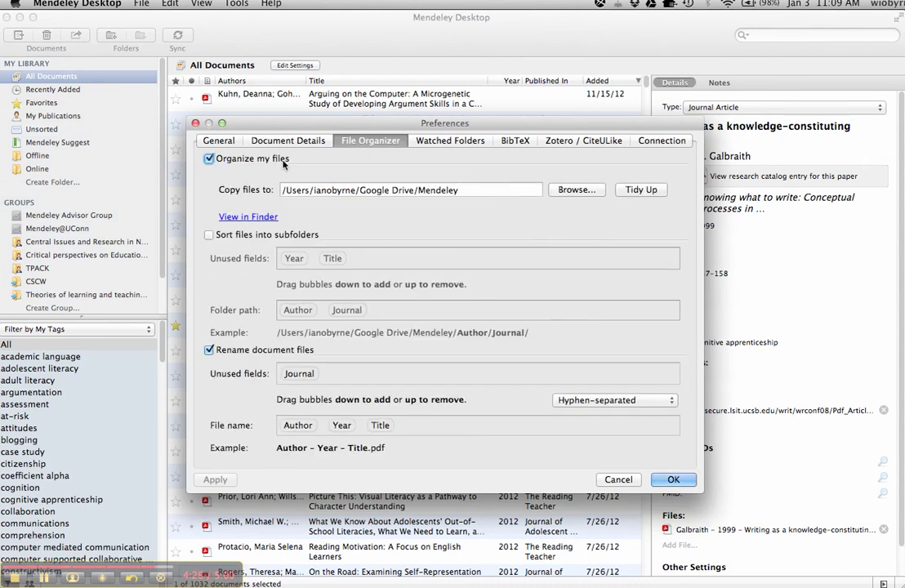
pyautogui.click(335, 189)
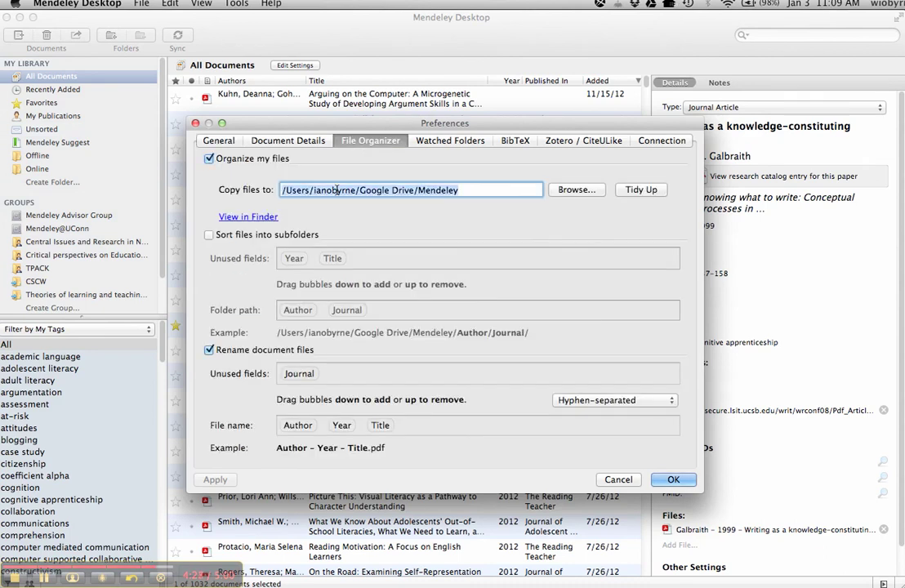
pyautogui.click(406, 190)
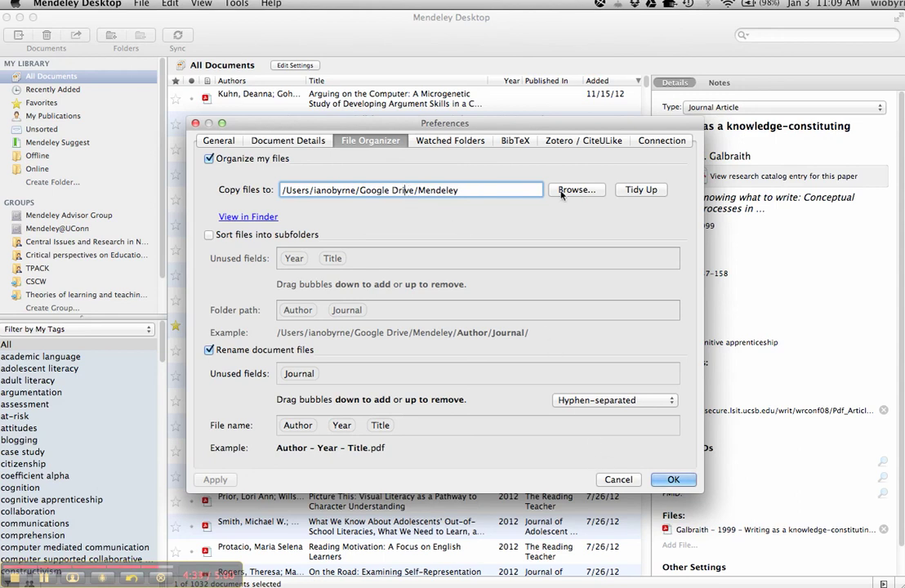
pyautogui.click(617, 480)
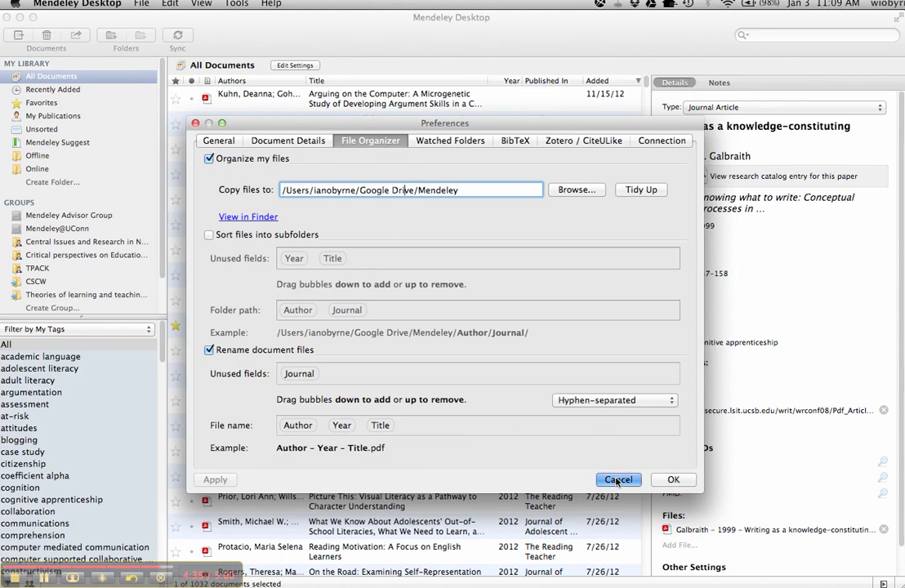
# Step: Open a new Finder window, check the Google Drive folder Mendeley where the PDFs are copied, and close the window
pyautogui.hotkey('ctrl', 'Up')
pyautogui.click(684, 257)
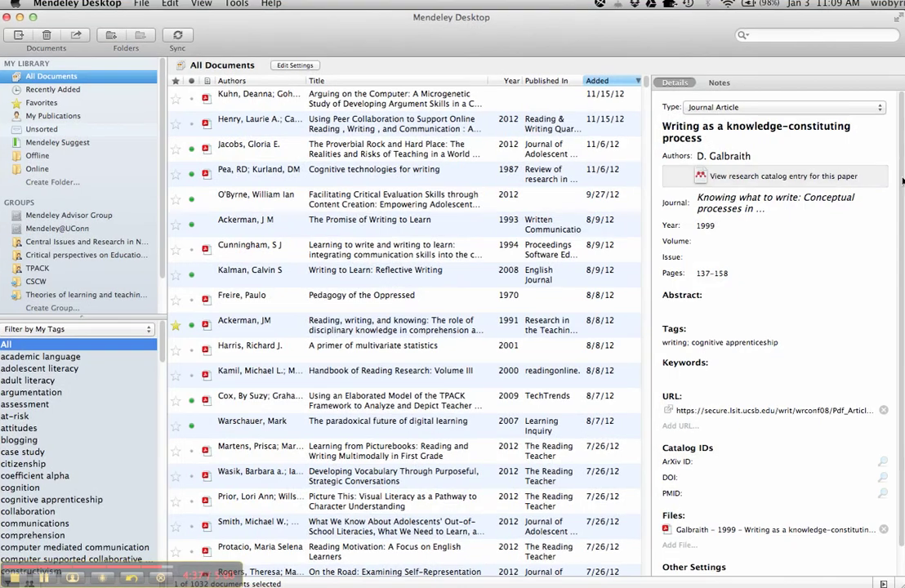
pyautogui.press('super+Tab')
pyautogui.press('super+n')
pyautogui.click(163, 125)
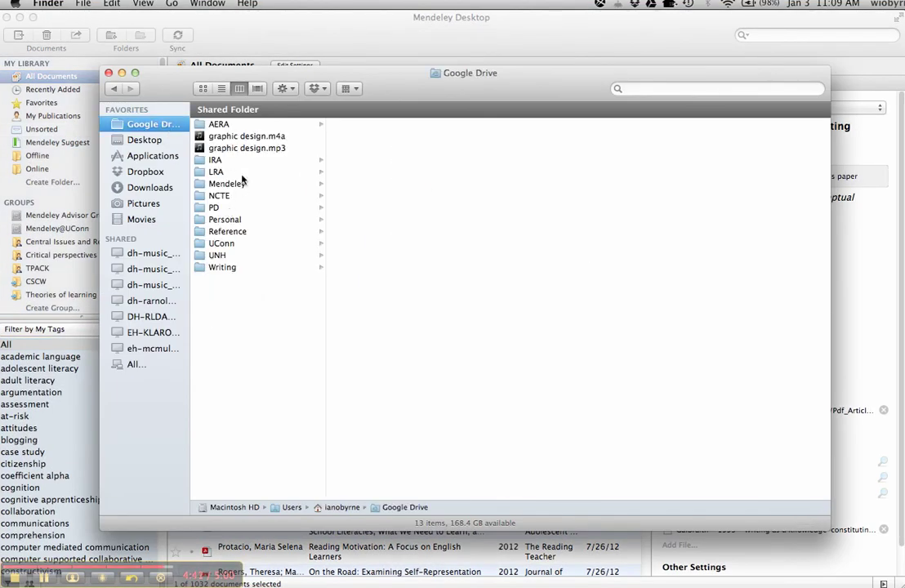
pyautogui.click(242, 184)
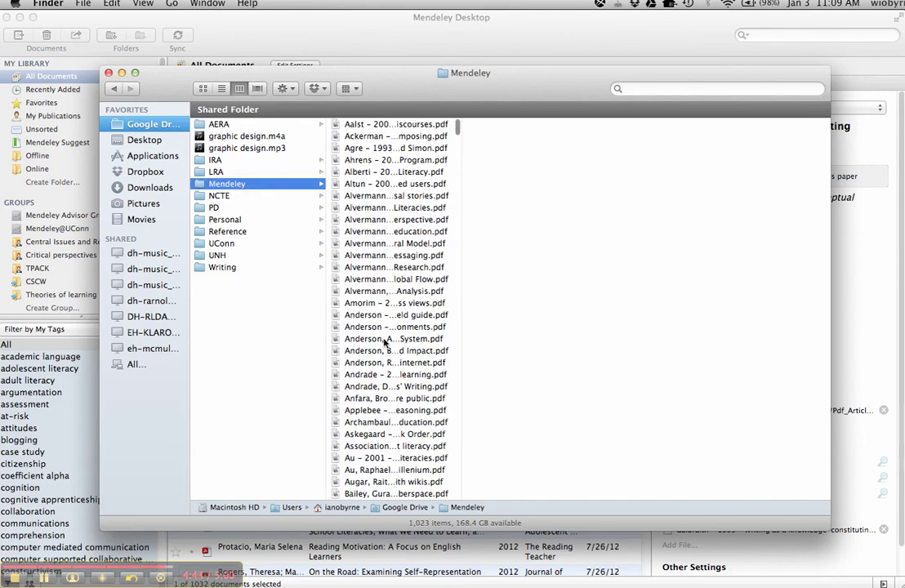
pyautogui.click(107, 73)
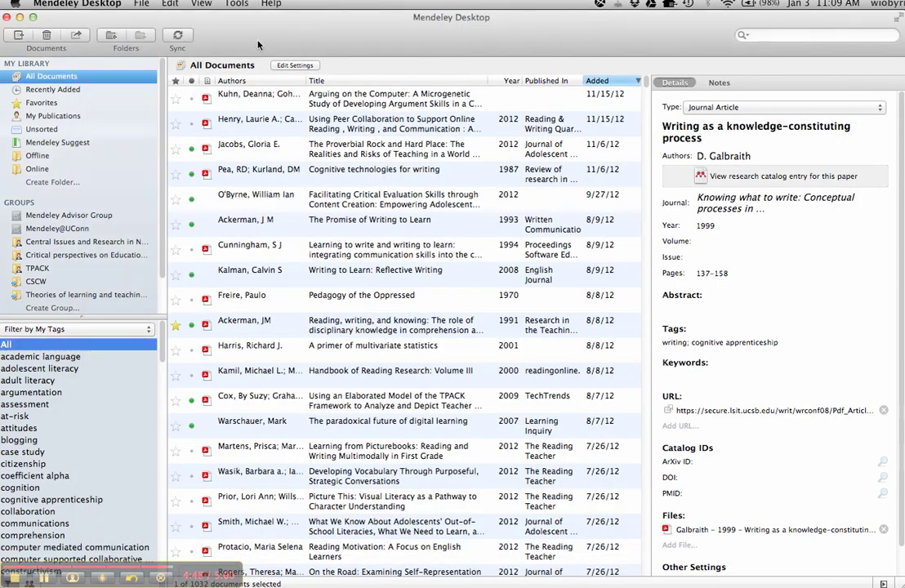